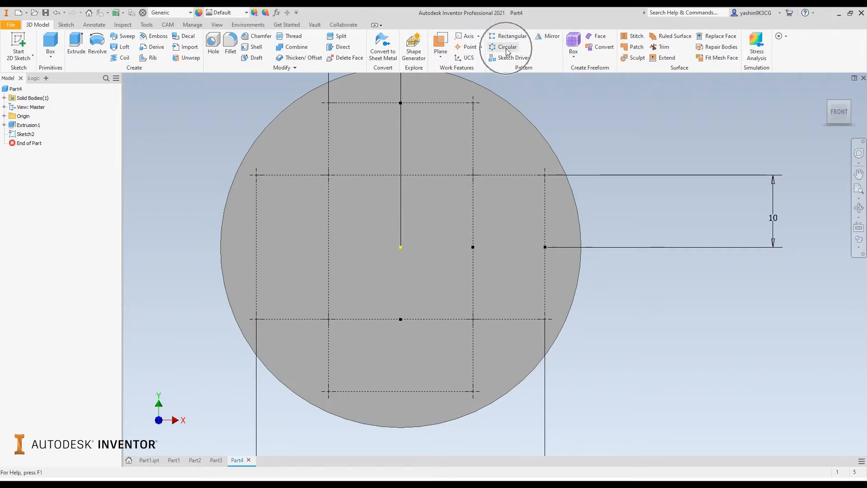
Step: Open Sketch2 for editing and examine its overlapping construction rectangles, corner points and dimensions on the disc face
scroll(605, 218, up, 3)
middle_drag(605, 218, 558, 218)
scroll(558, 218, down, 3)
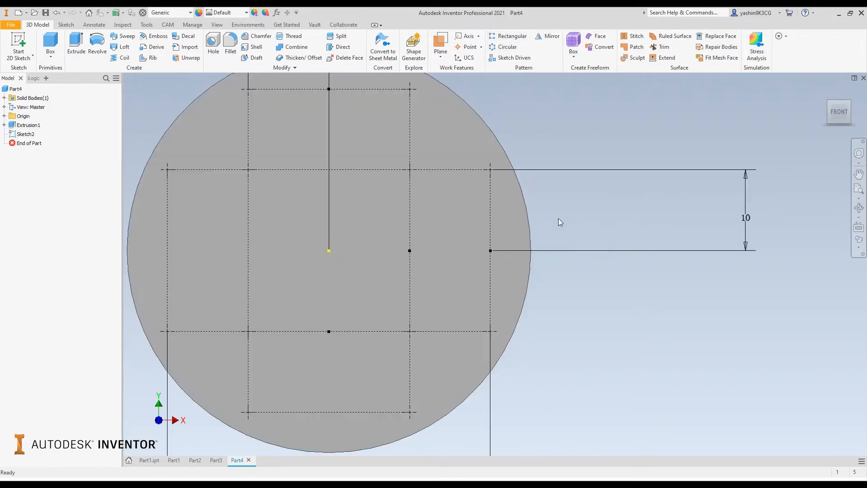
scroll(379, 175, up, 3)
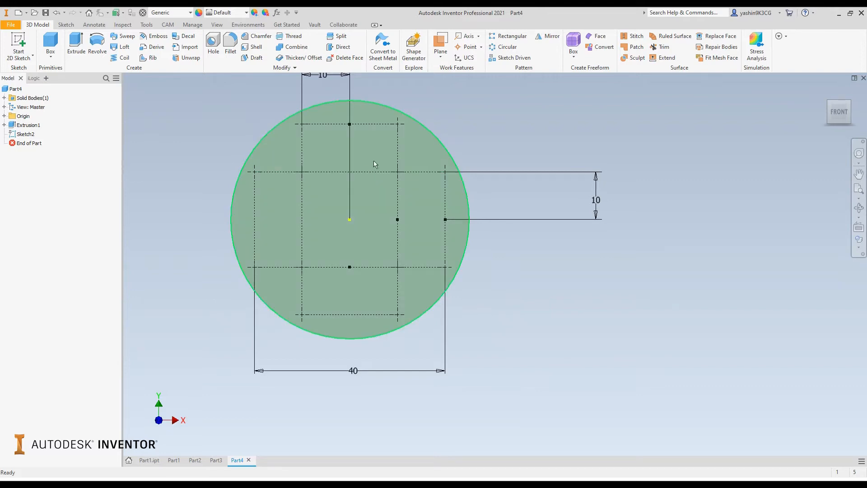
middle_drag(350, 139, 354, 165)
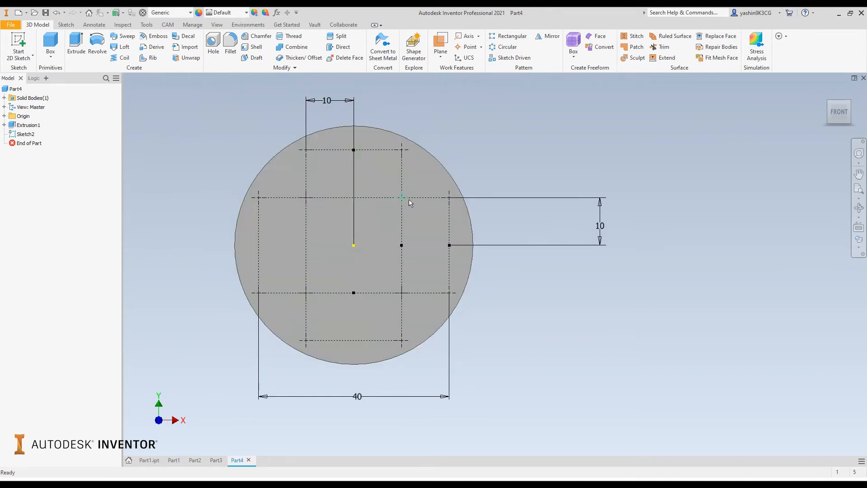
mouse_move(408, 199)
click(23, 135)
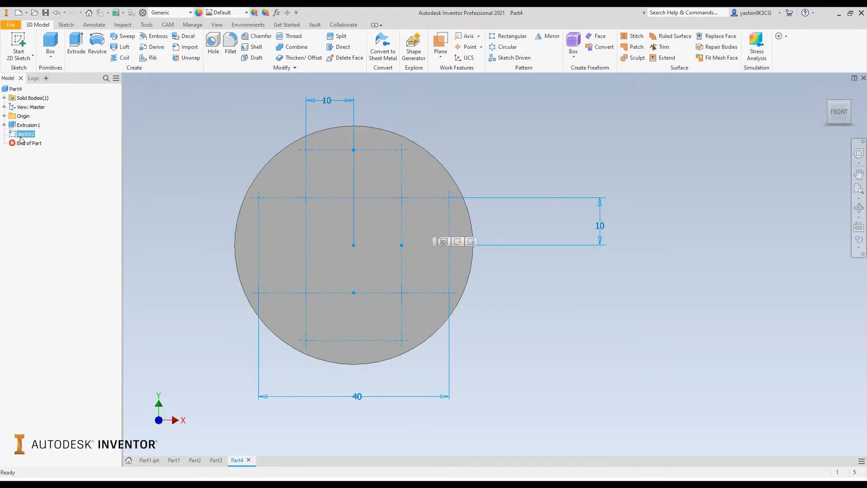
double_click(21, 136)
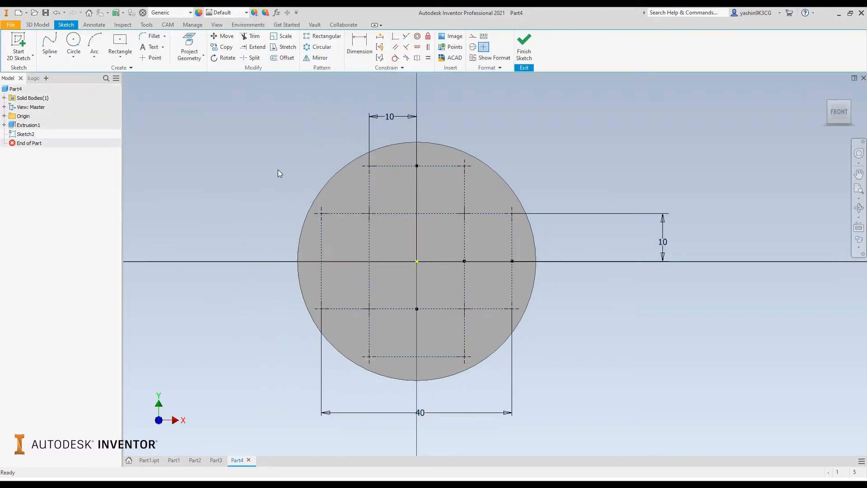
mouse_move(278, 173)
middle_down()
mouse_move(246, 149)
mouse_move(199, 138)
middle_up()
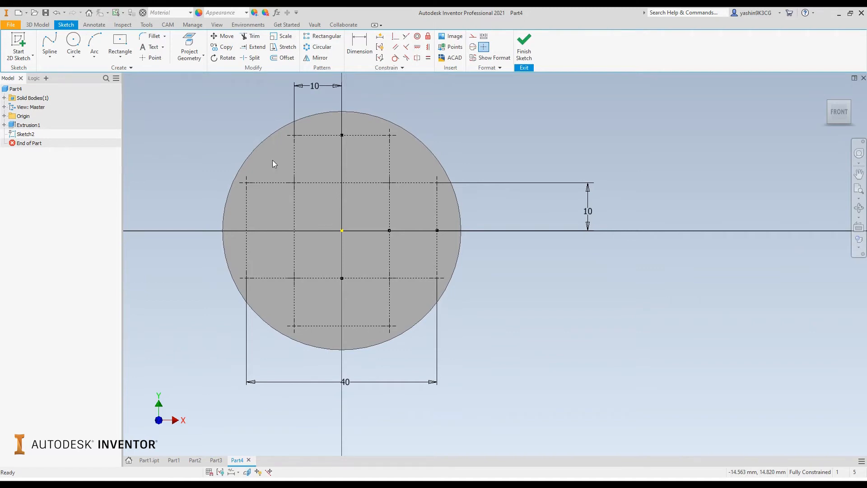
scroll(267, 183, up, 3)
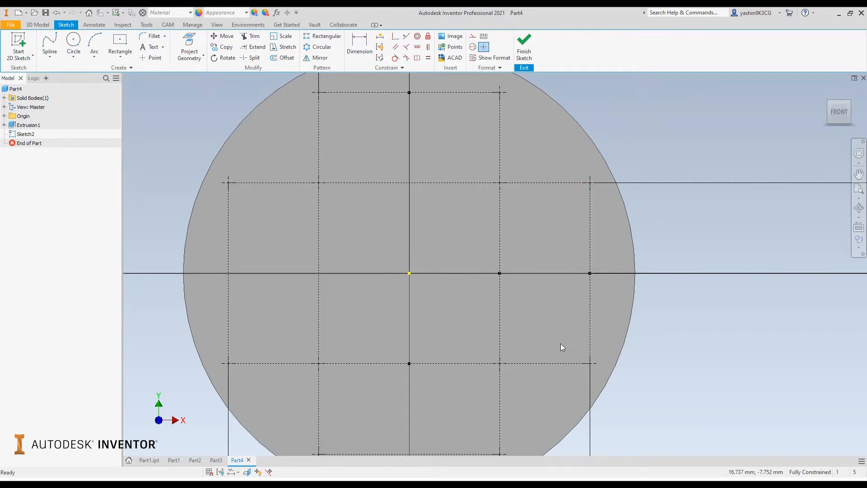
middle_drag(560, 344, 554, 287)
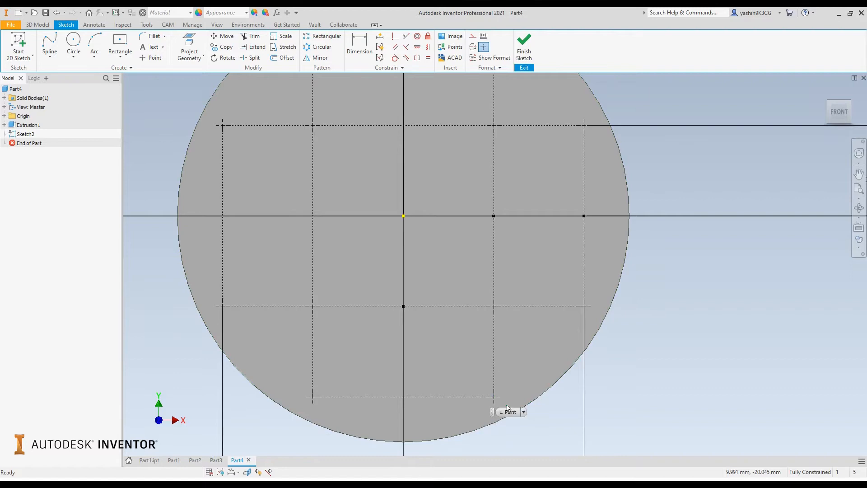
scroll(491, 359, down, 3)
middle_drag(681, 316, 620, 295)
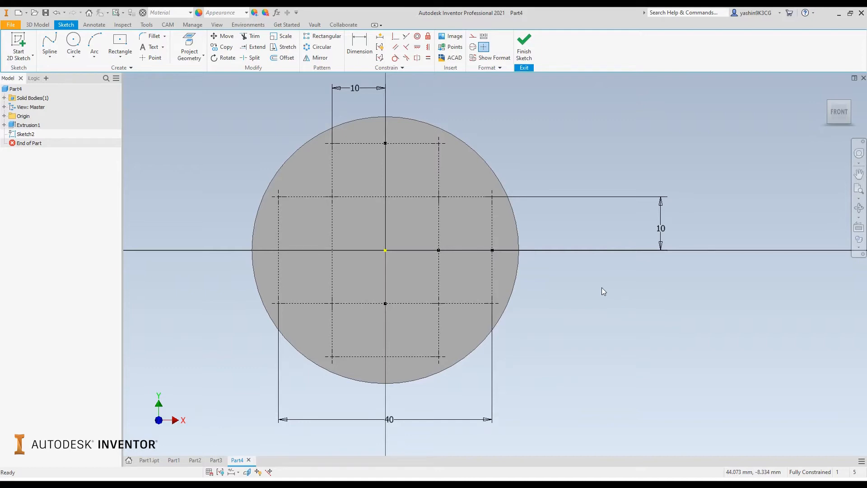
Step: Set the tall construction rectangle's half-width and the wide construction rectangle's half-height to 5 mm each
double_click(357, 88)
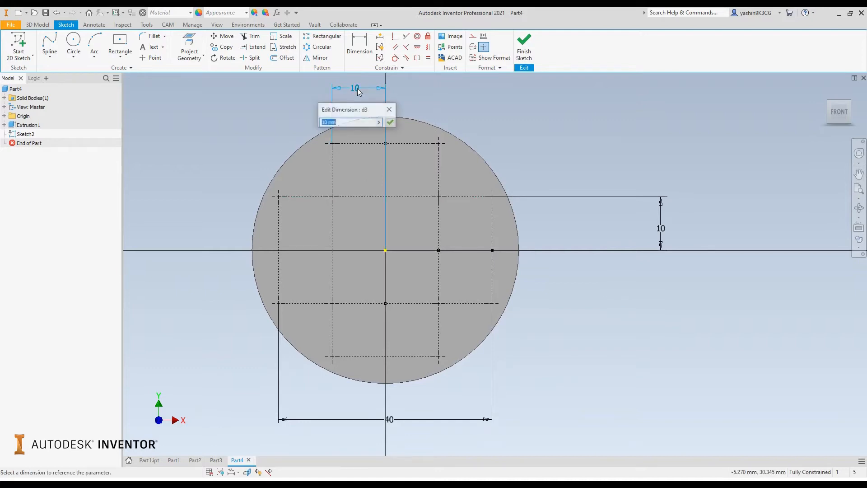
text(5)
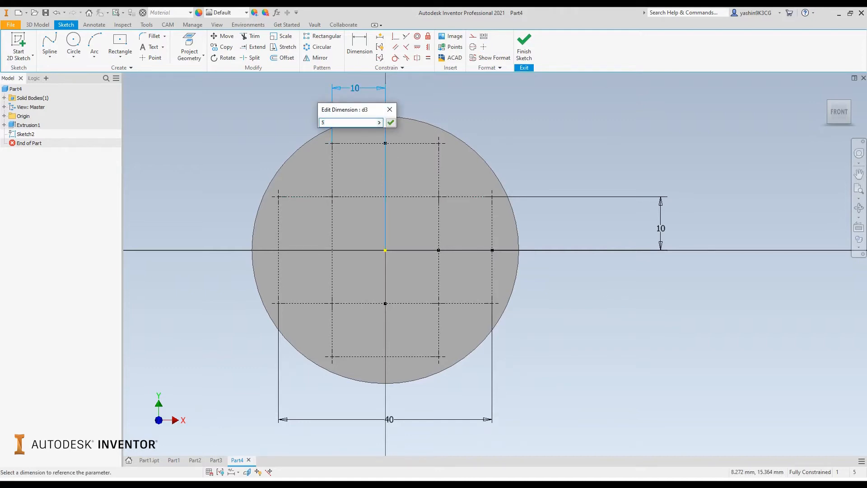
key(Return)
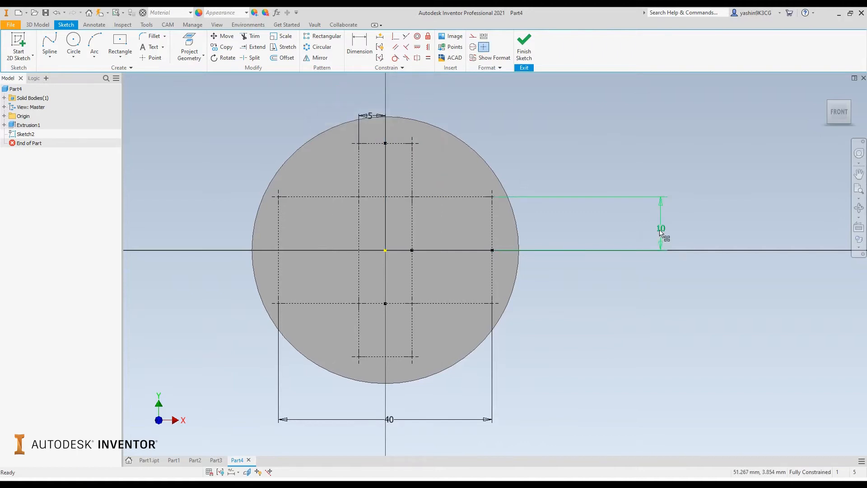
double_click(660, 230)
text(5)
key(Return)
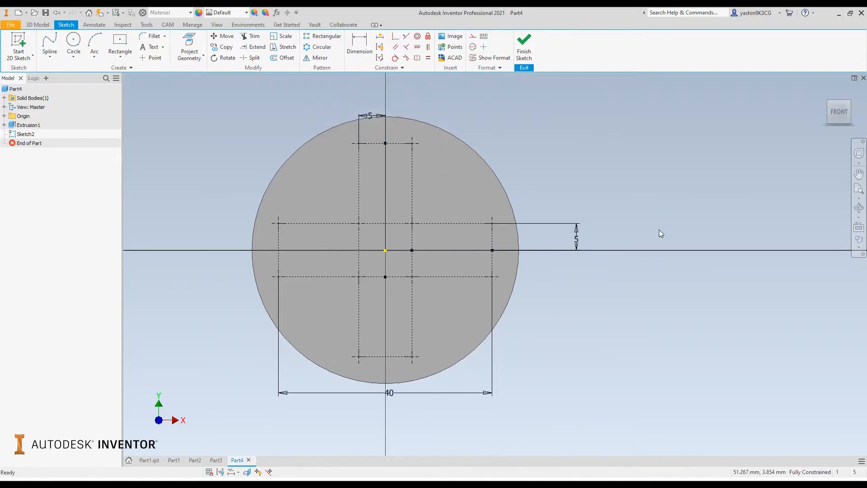
Step: Set the wide construction rectangle's overall length to 30 mm
scroll(359, 156, up, 3)
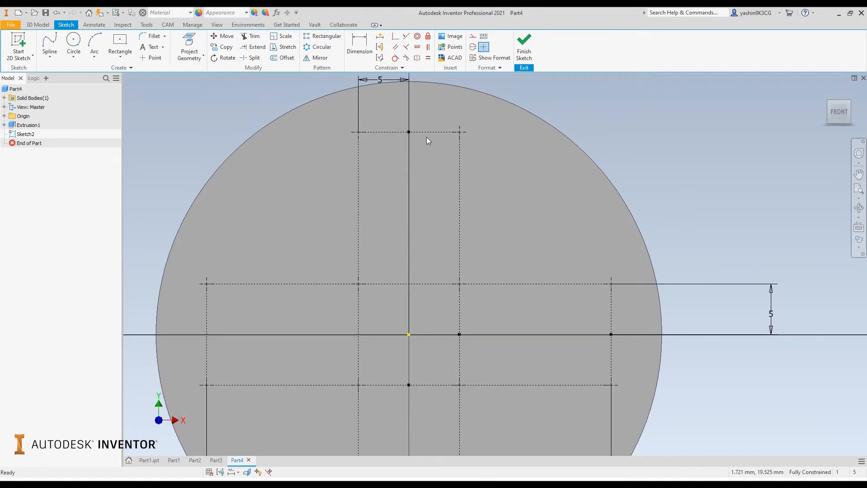
scroll(427, 137, down, 3)
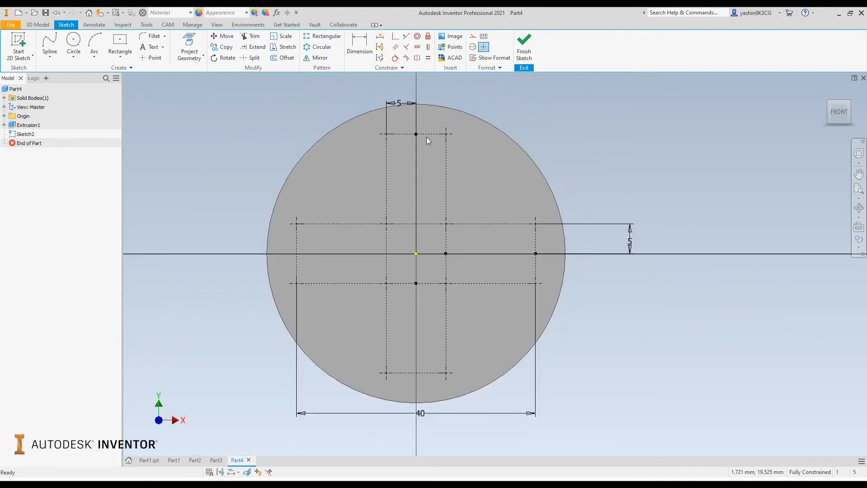
double_click(421, 417)
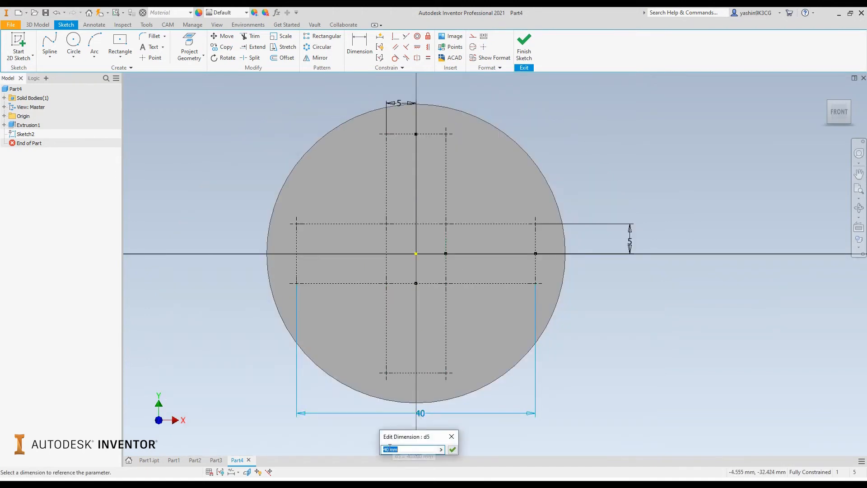
text(30)
key(Return)
scroll(378, 224, up, 3)
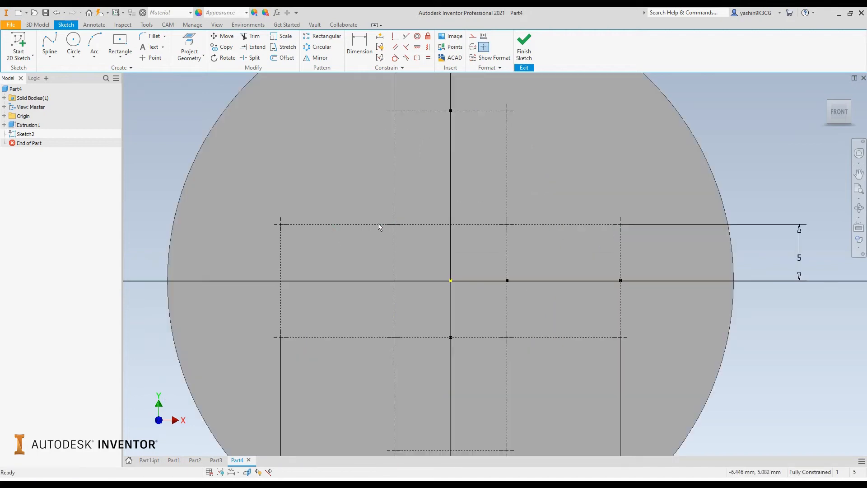
scroll(533, 260, down, 3)
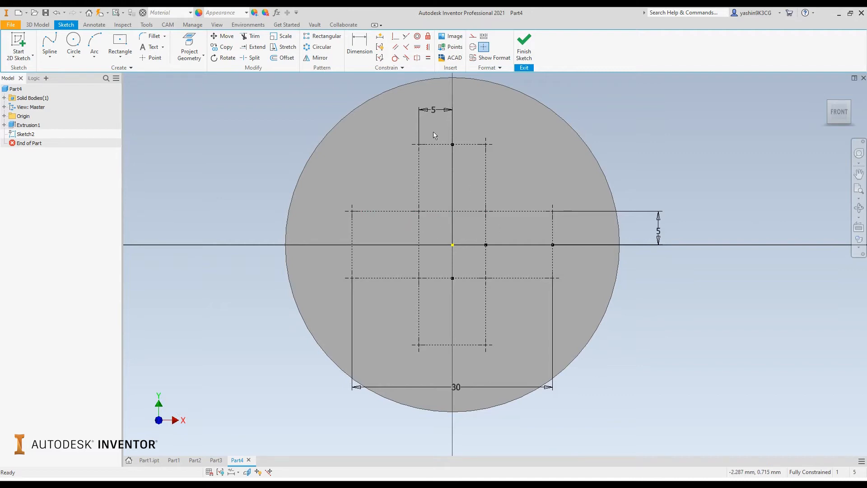
Step: Set the tall construction rectangle's half-width and the wide construction rectangle's half-height to 10 mm each
double_click(432, 108)
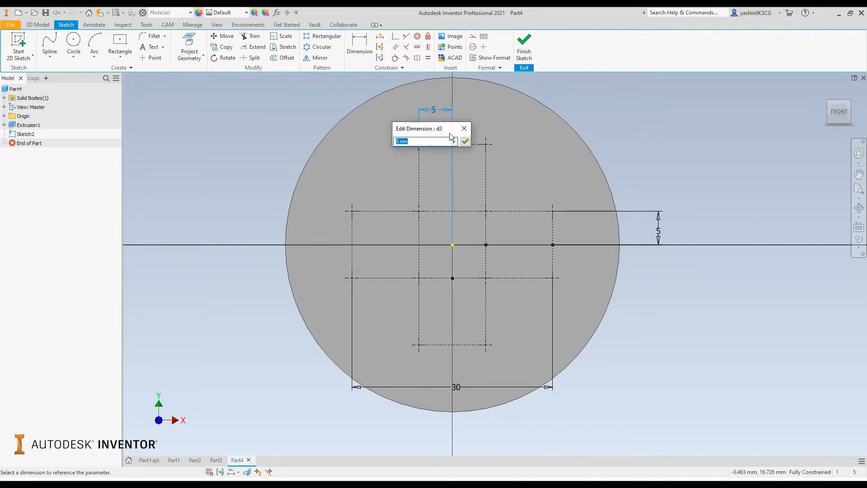
text(10)
key(Return)
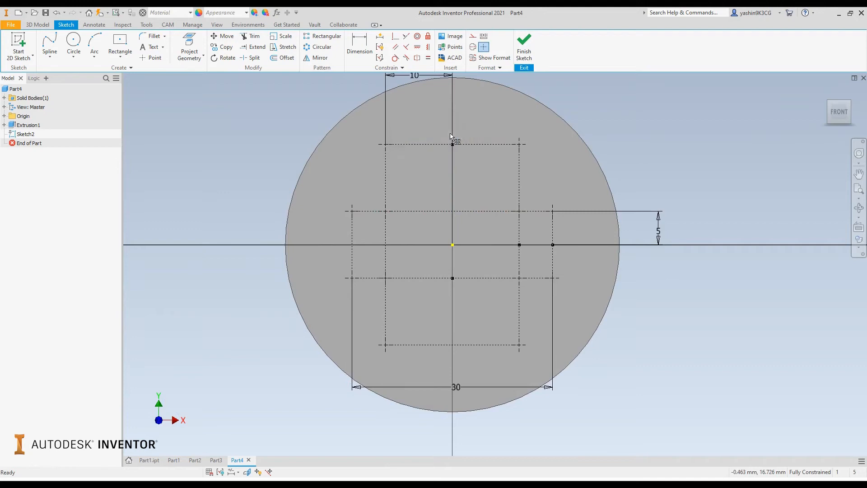
double_click(657, 231)
text(1)
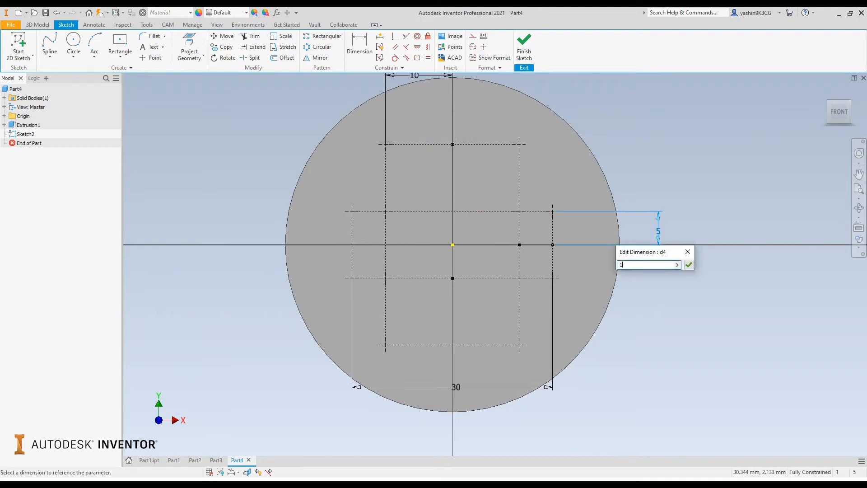
text(0)
key(Return)
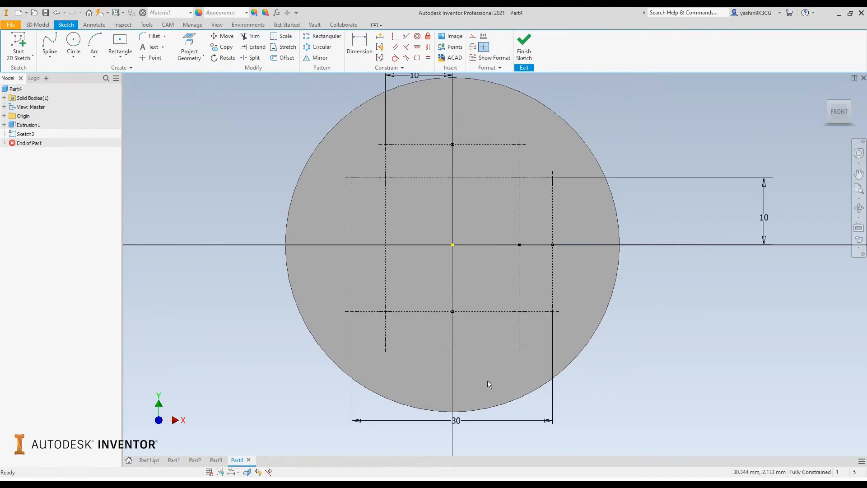
Step: Set the wide construction rectangle's overall length to 40 mm and finish the sketch
double_click(462, 422)
text(4)
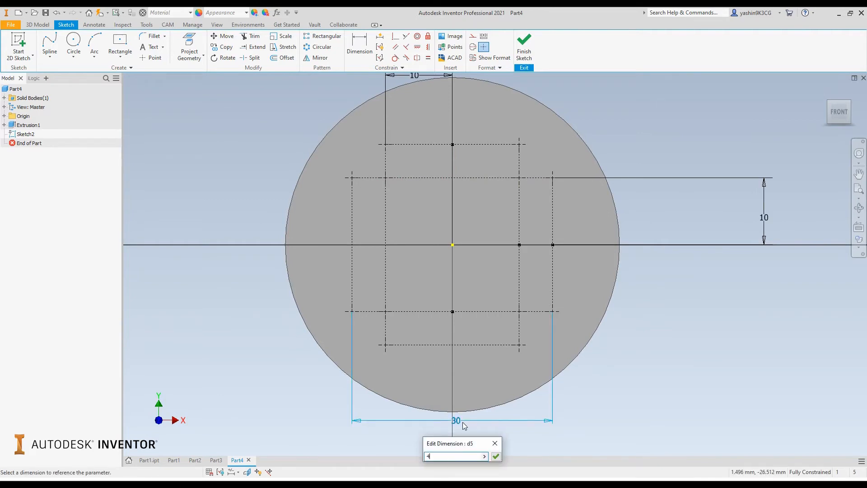
text(0)
key(Return)
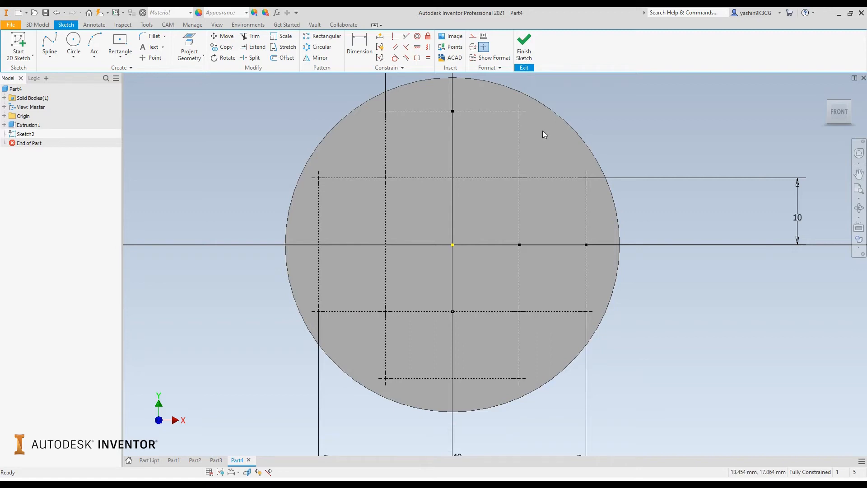
click(525, 47)
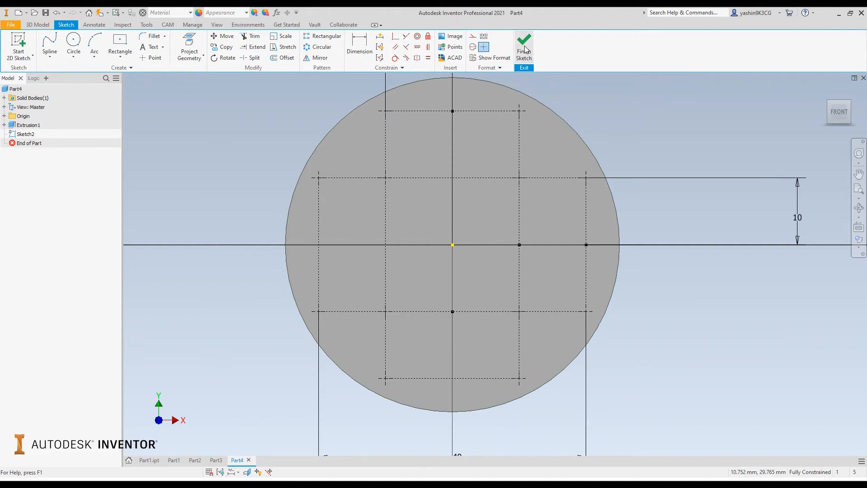
Step: Start a new sketch on the disc's front face and project the wide construction rectangle's upper-left corner point into it
scroll(250, 237, up, 3)
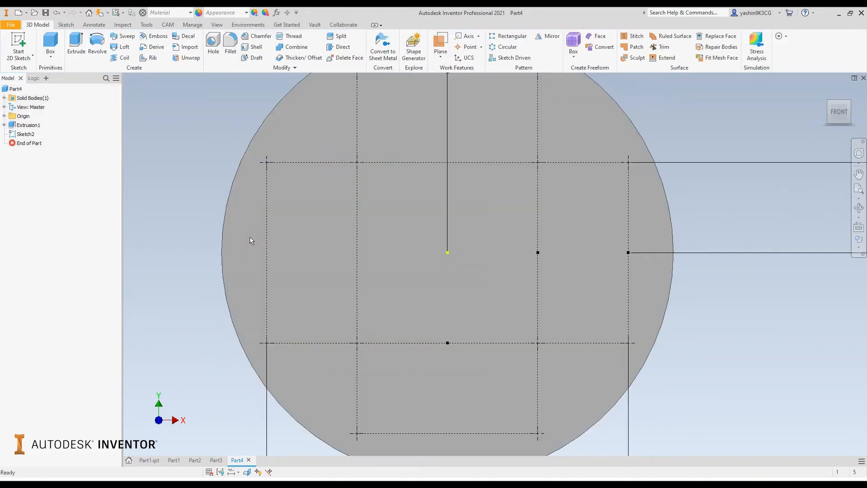
click(18, 45)
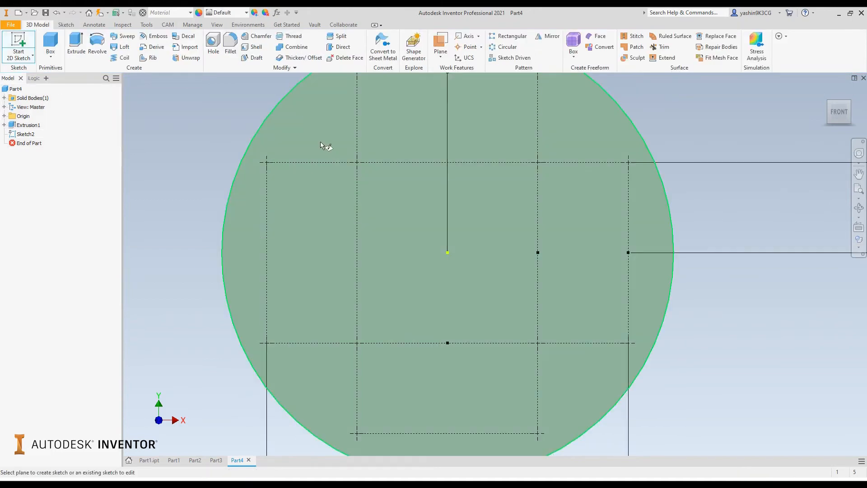
click(328, 146)
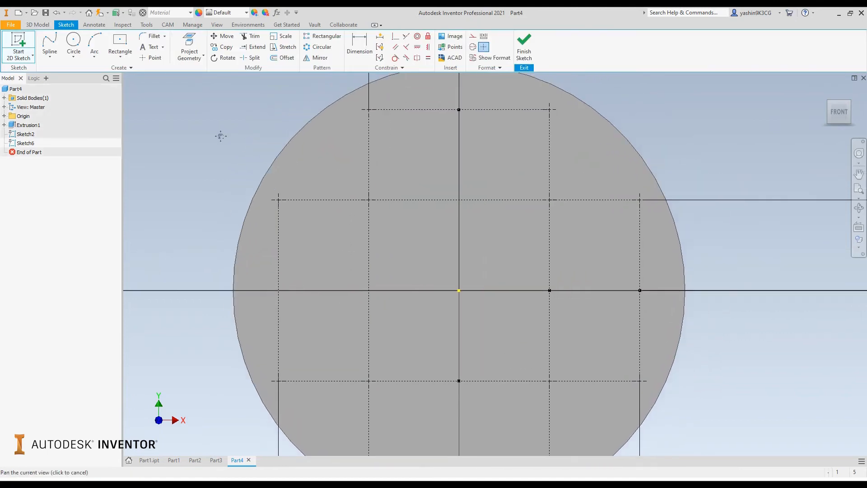
click(191, 58)
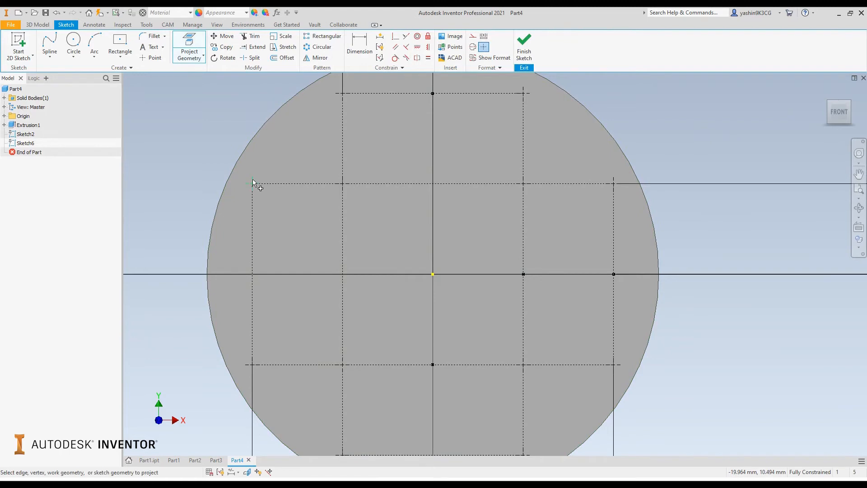
click(253, 179)
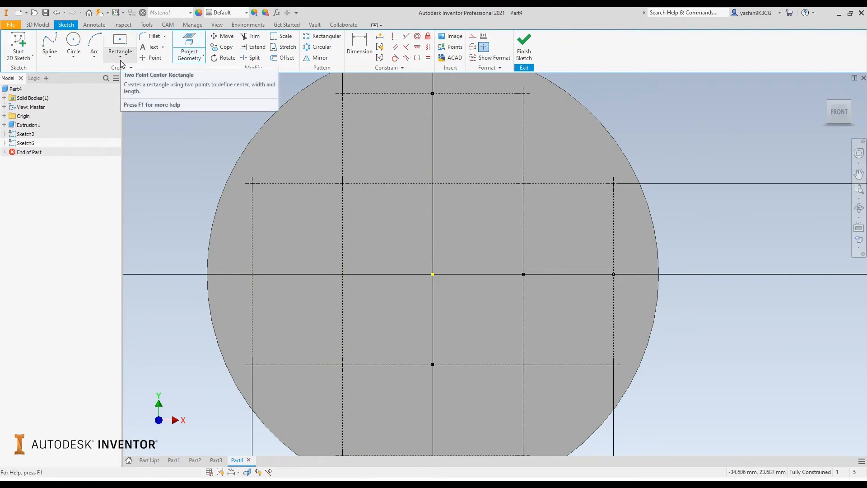
Step: Draw a two-point center rectangle 4 mm wide and 2 mm high, centered on the projected upper-left corner point
click(121, 43)
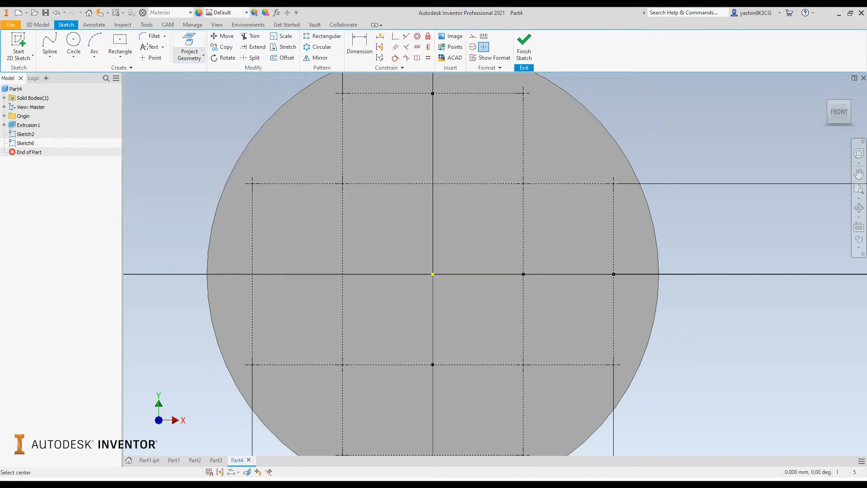
click(252, 183)
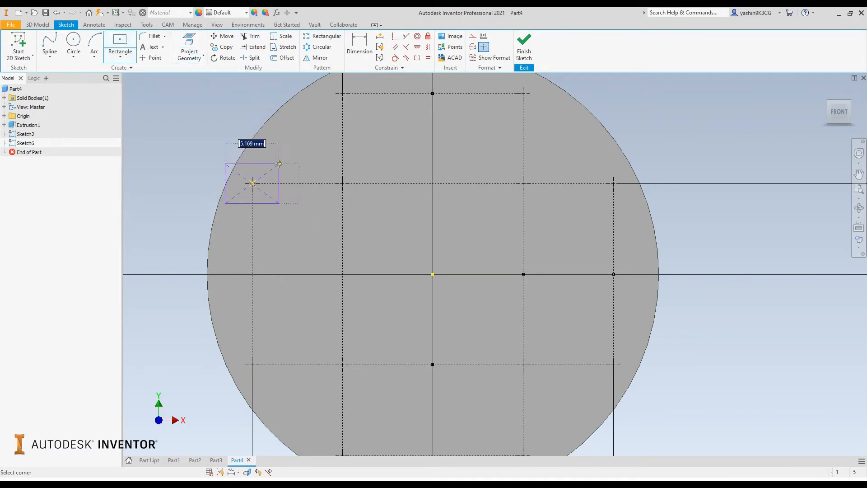
text(4)
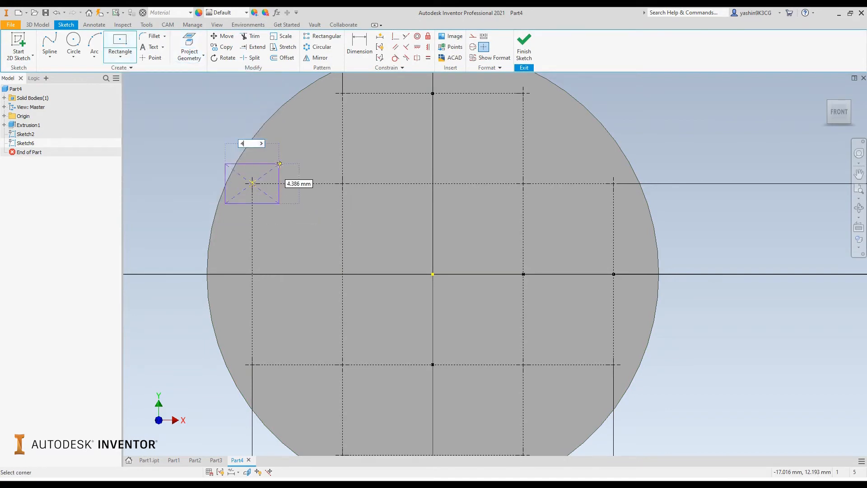
key(Tab)
text(2)
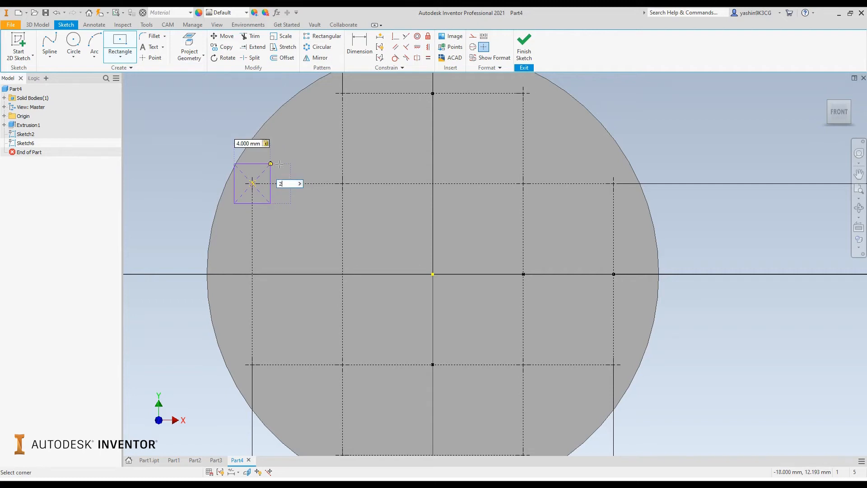
key(Return)
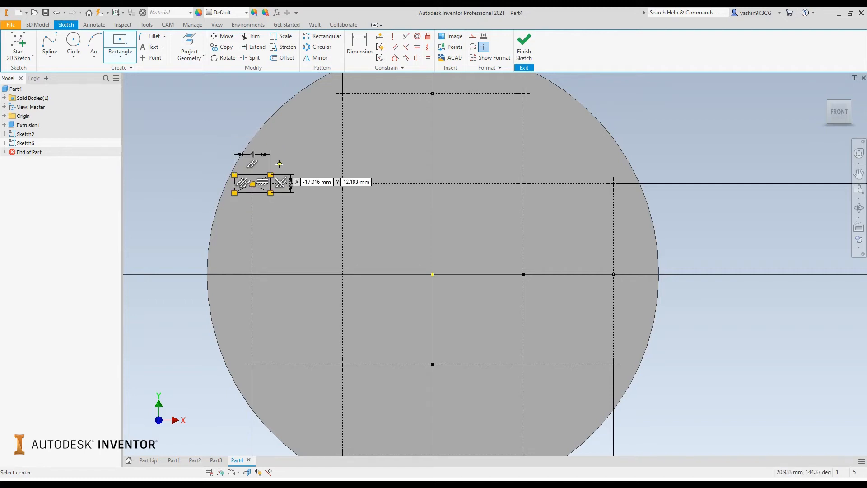
Step: Extrude the 4 by 2 mm rectangle 5 mm outward from the disc's front face as a joined boss
key(e)
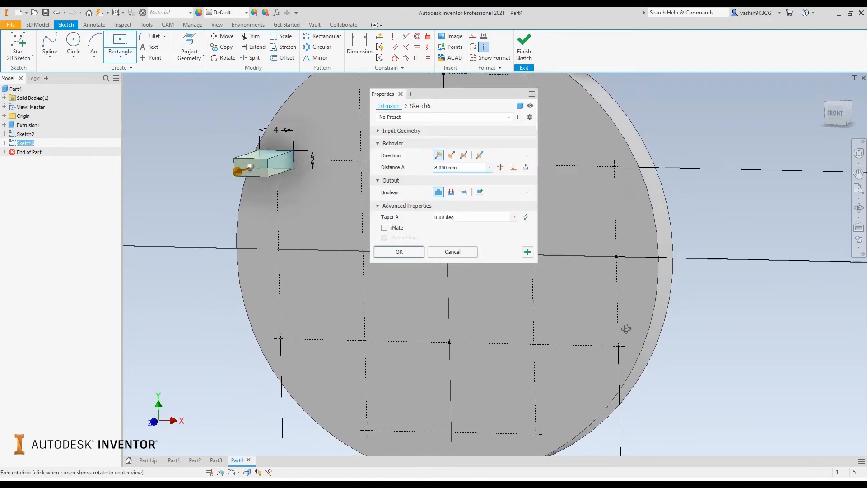
click(443, 167)
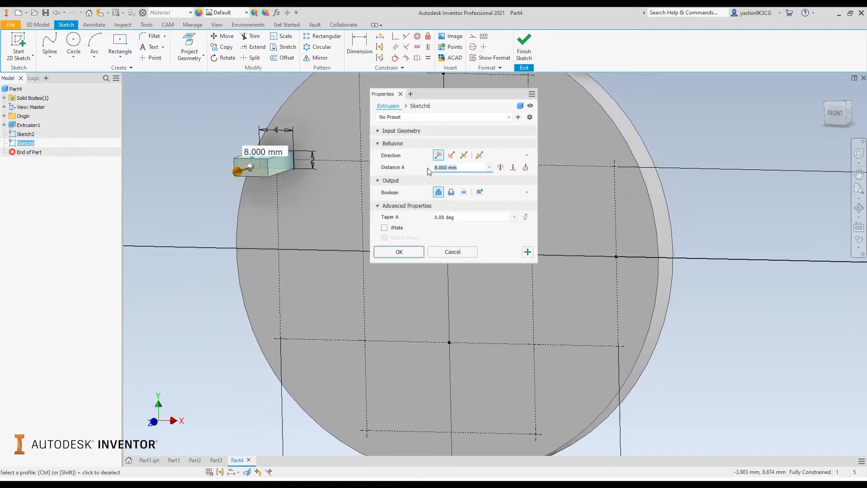
text(5)
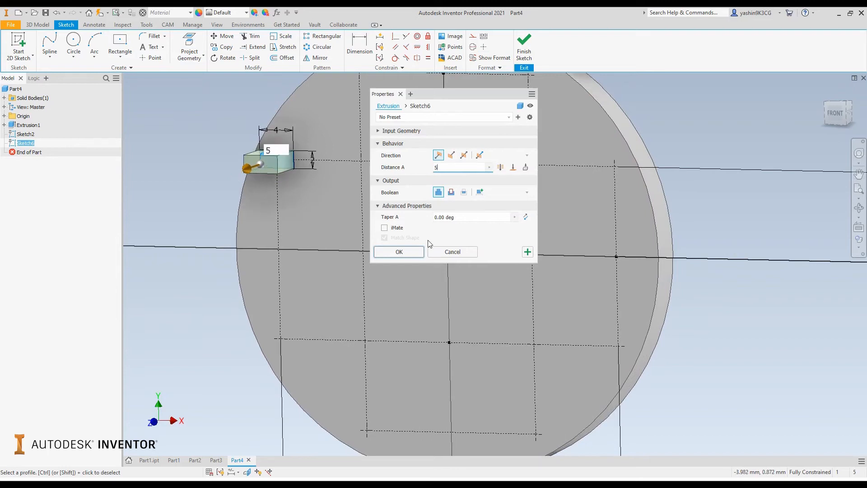
click(412, 252)
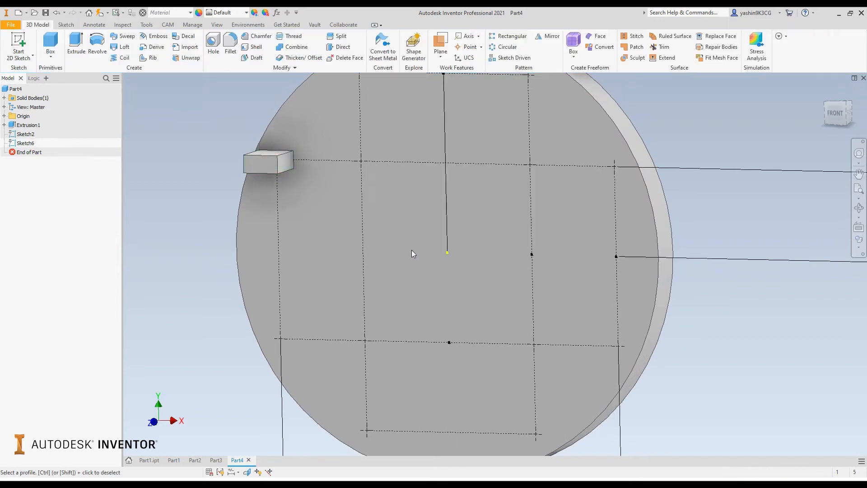
scroll(423, 245, up, 3)
mouse_move(423, 246)
shift+middle_down()
mouse_move(453, 236)
mouse_move(459, 222)
shift+middle_up()
key(Escape)
scroll(459, 221, down, 3)
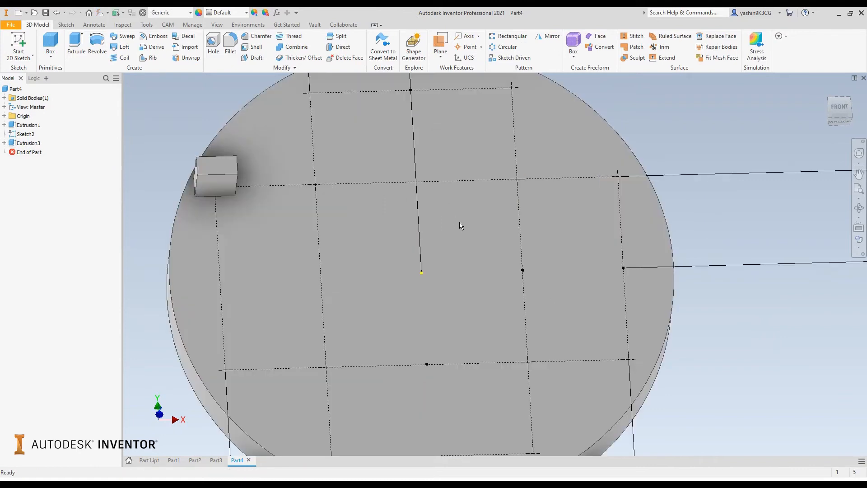
Step: Examine the extruded boss and its position relative to the layout sketch points on the disc
scroll(427, 243, up, 3)
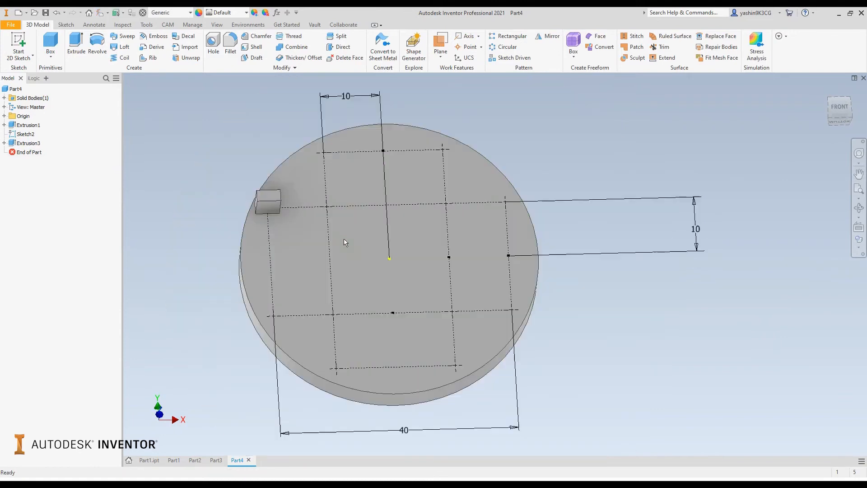
click(28, 144)
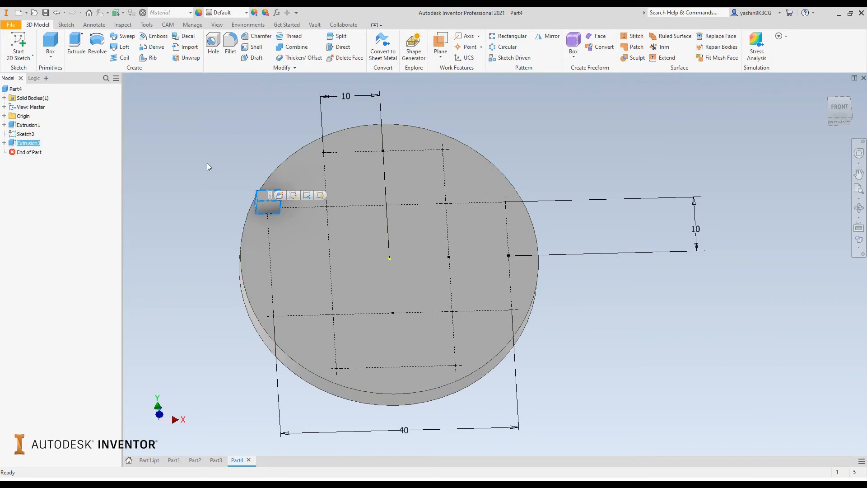
click(228, 164)
scroll(215, 150, down, 3)
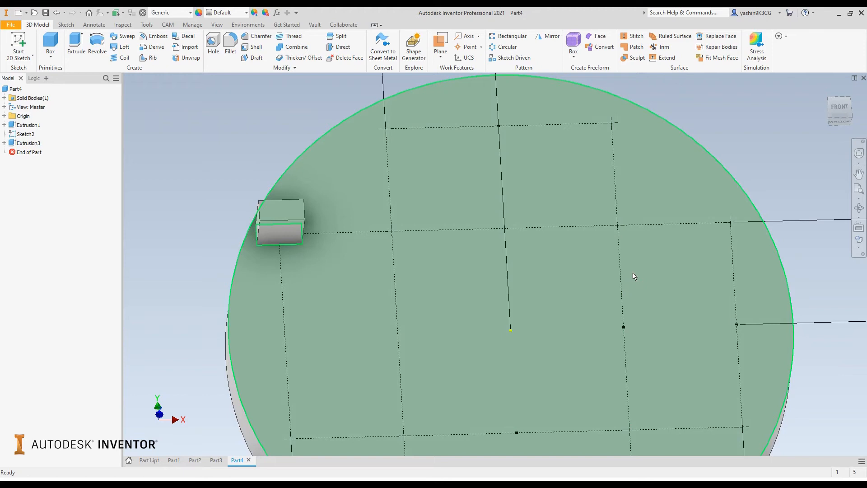
mouse_move(635, 277)
scroll(576, 243, up, 3)
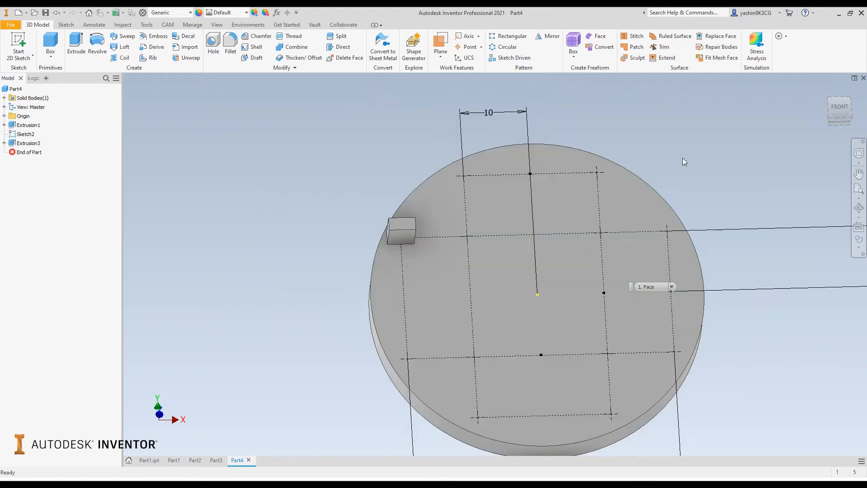
middle_drag(681, 158, 586, 143)
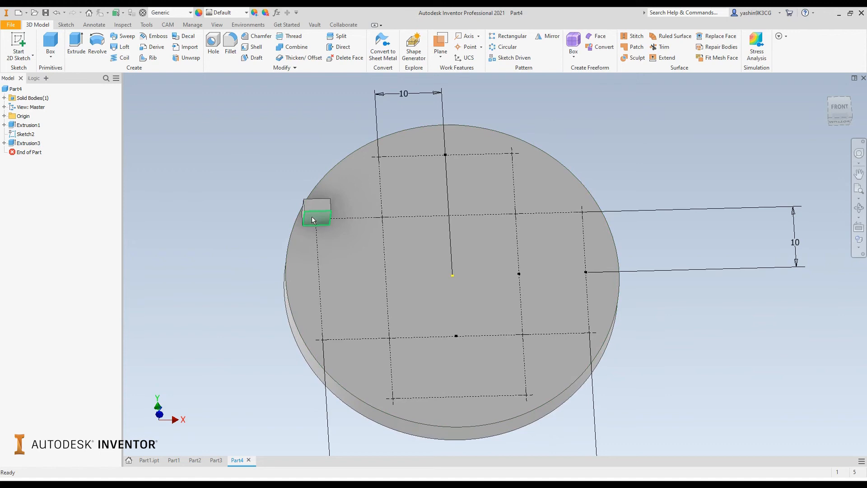
mouse_move(326, 231)
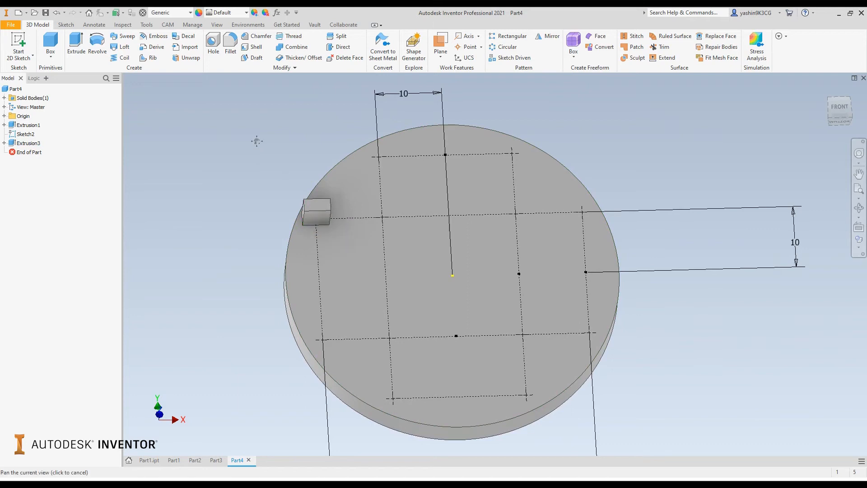
middle_drag(254, 140, 230, 139)
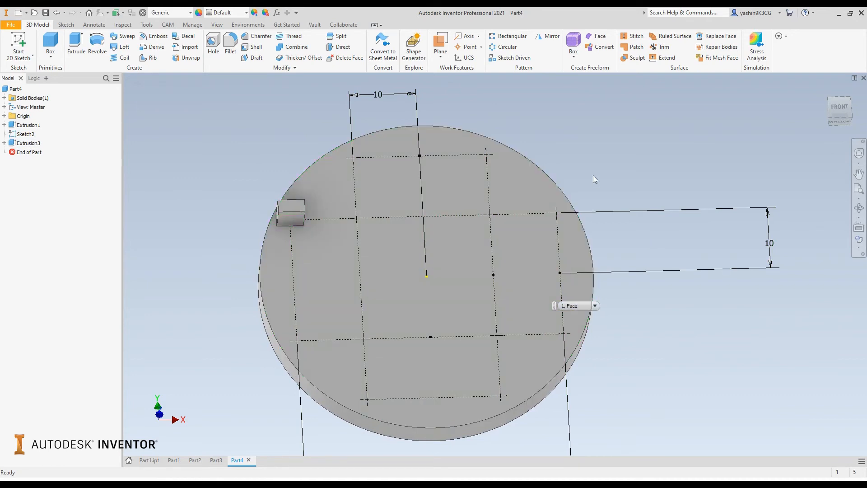
middle_drag(593, 176, 562, 161)
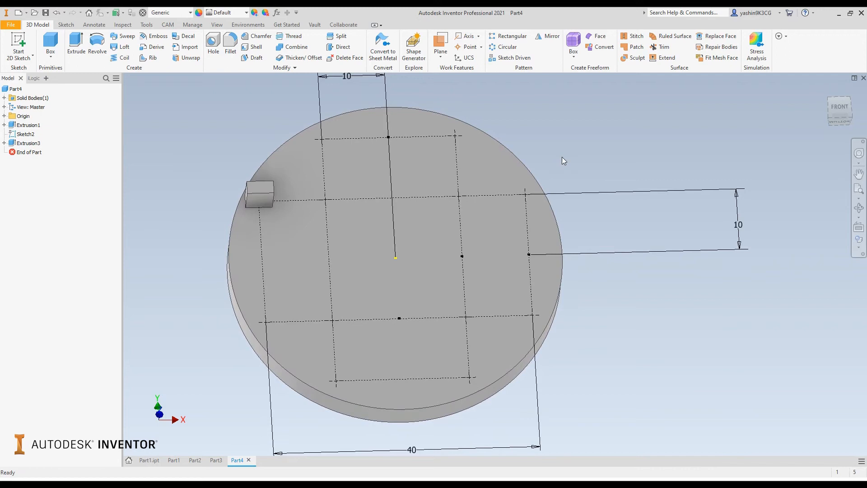
Step: Start a sketch driven pattern with the rectangular boss as the feature to repeat, and check its preview
click(511, 58)
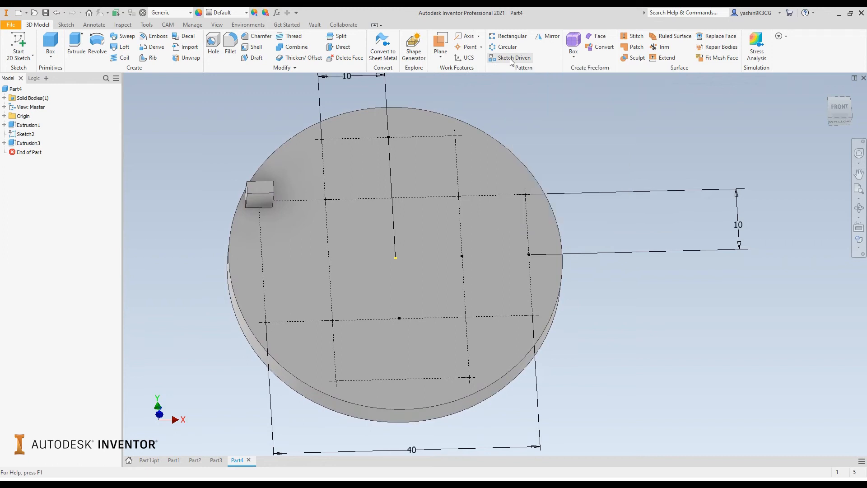
middle_drag(288, 103, 355, 131)
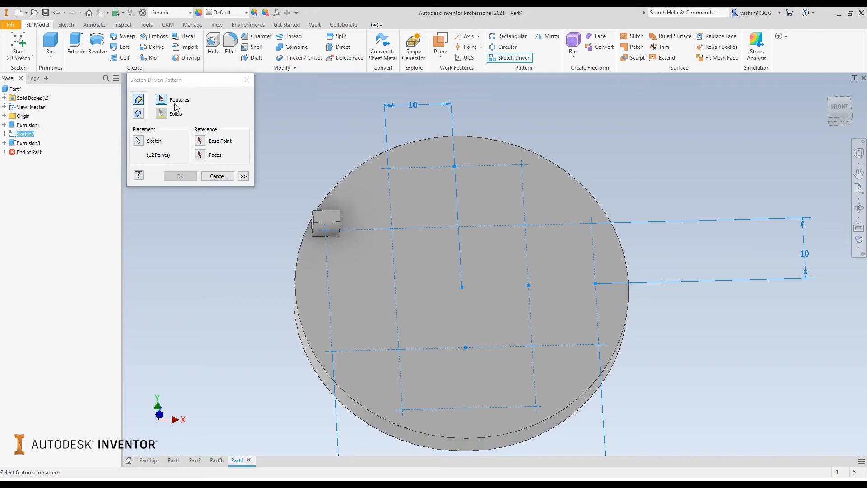
click(333, 225)
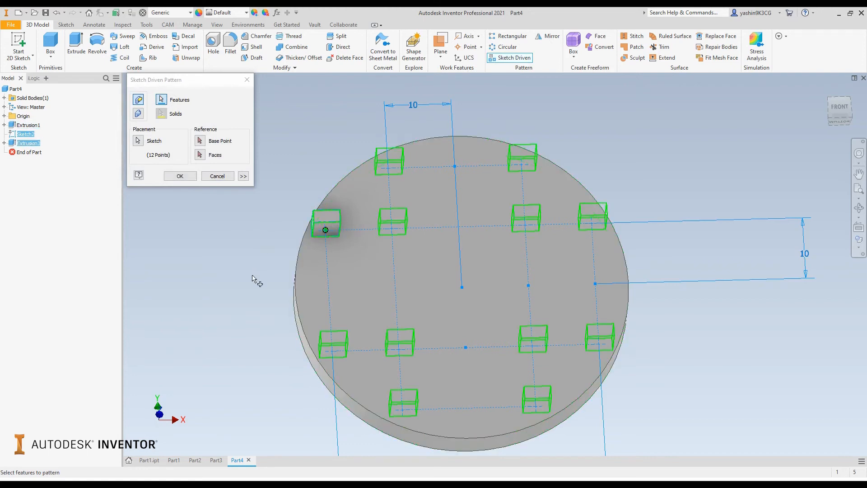
mouse_move(248, 283)
shift+middle_down()
mouse_move(229, 282)
mouse_move(253, 271)
mouse_move(255, 284)
shift+middle_up()
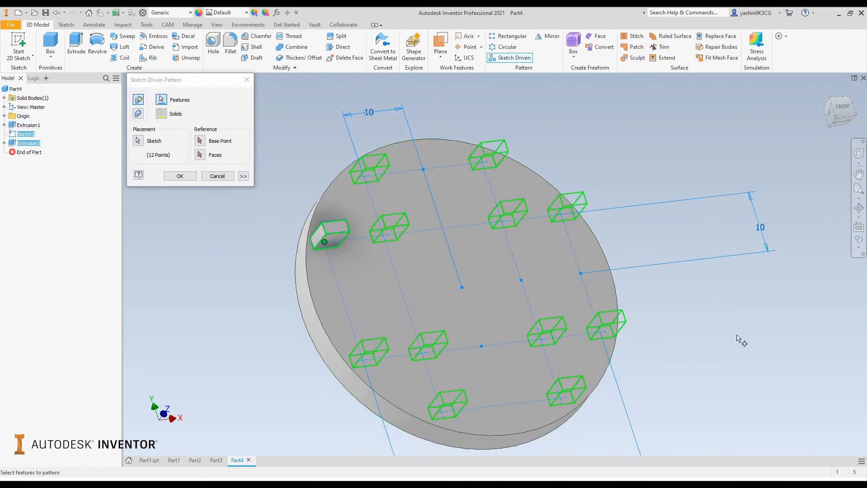
shift+middle_drag(749, 372, 740, 353)
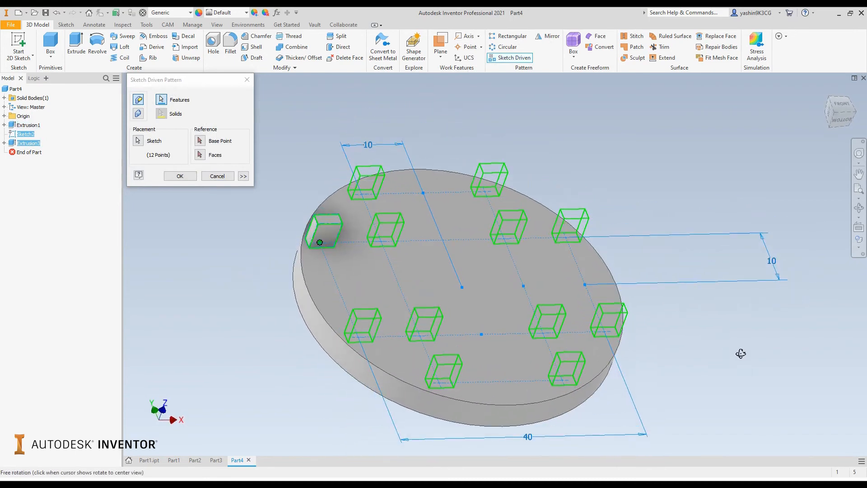
scroll(355, 213, up, 3)
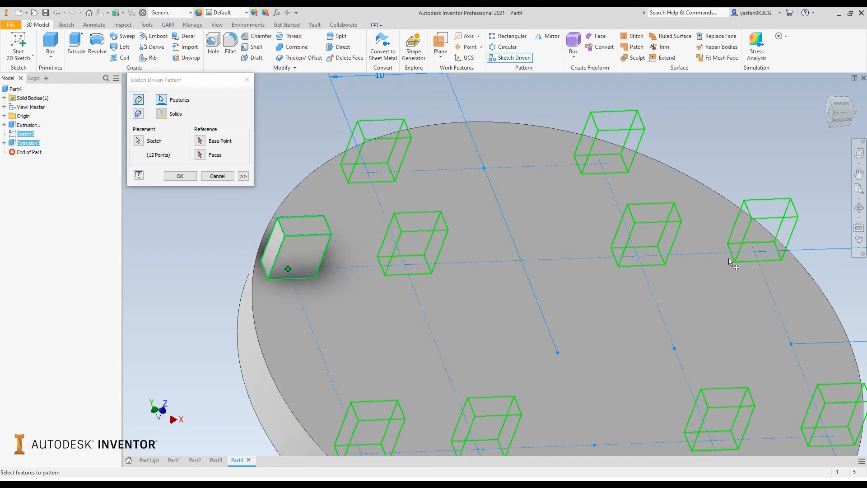
middle_drag(664, 299, 607, 237)
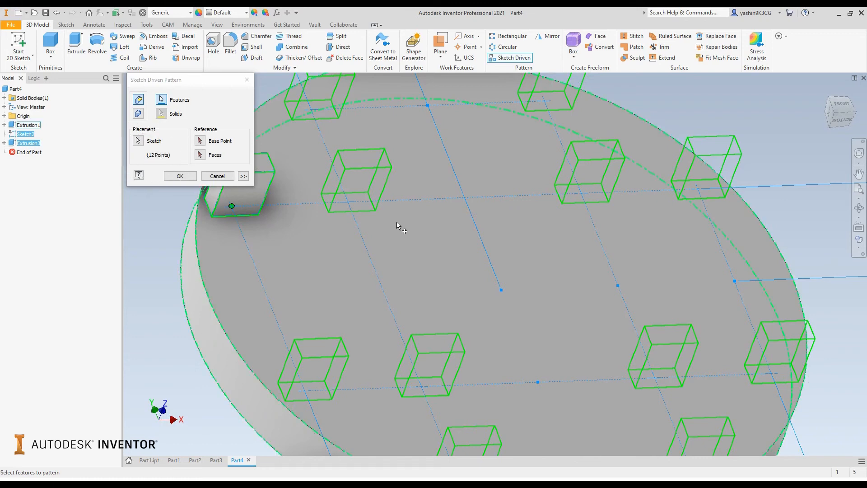
scroll(402, 226, down, 3)
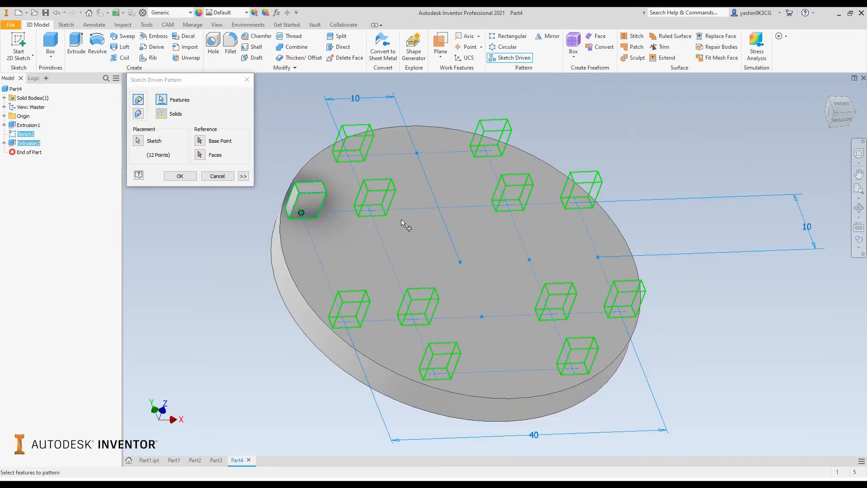
Step: Use the construction-rectangle layout sketch as the pattern's placement sketch and create the pattern
click(141, 145)
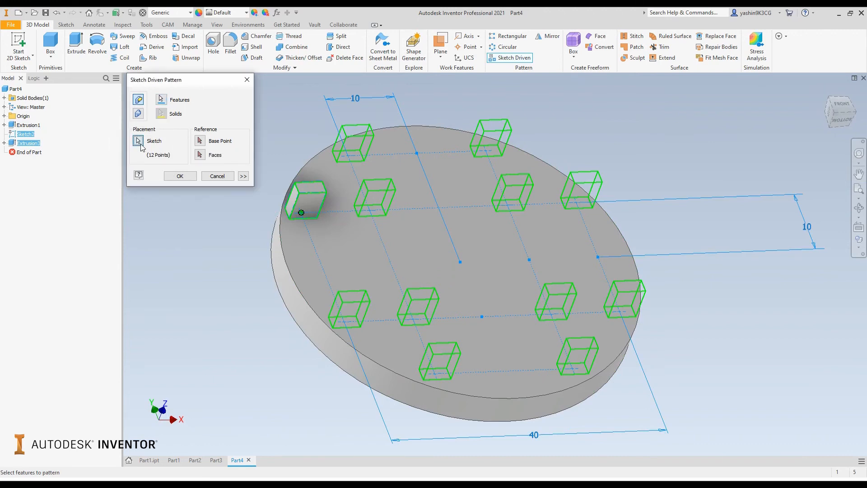
click(27, 135)
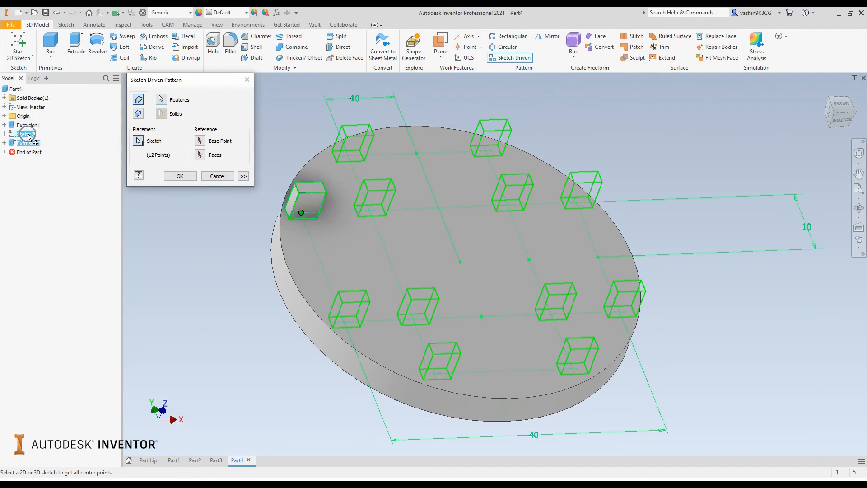
click(28, 136)
click(28, 136)
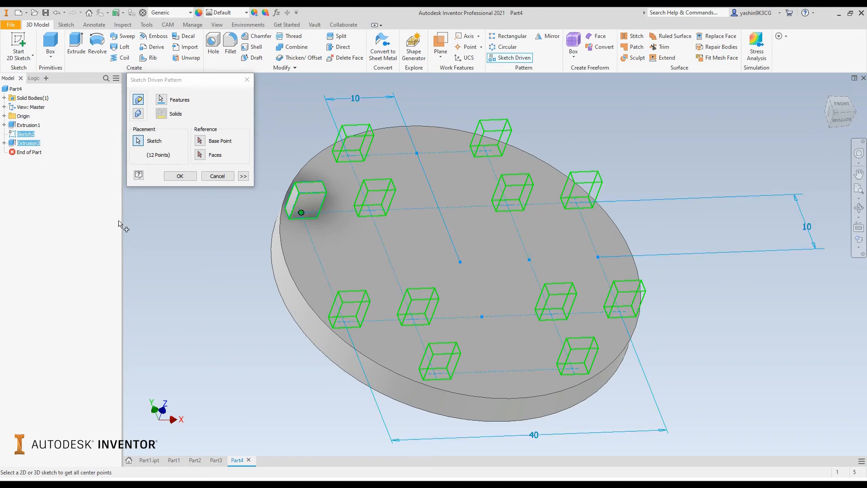
click(176, 180)
click(176, 179)
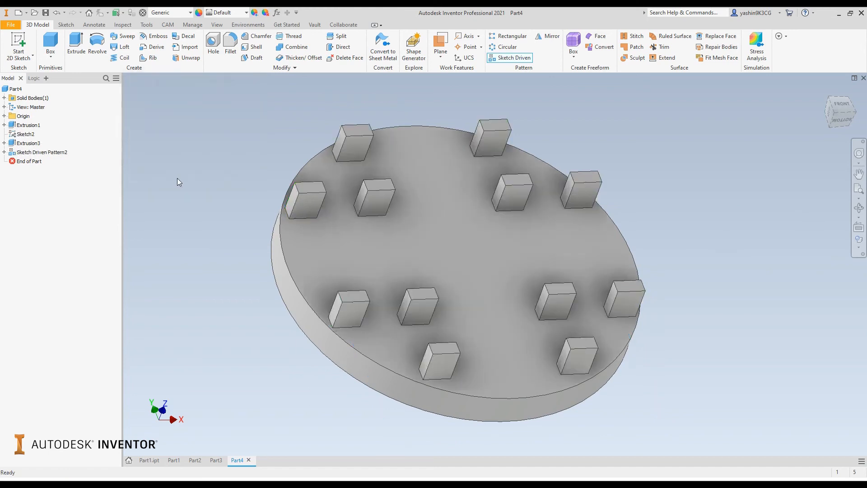
Step: Inspect the patterned bosses on the disc, highlighting individual occurrences of the sketch driven pattern
shift+middle_drag(516, 311, 500, 322)
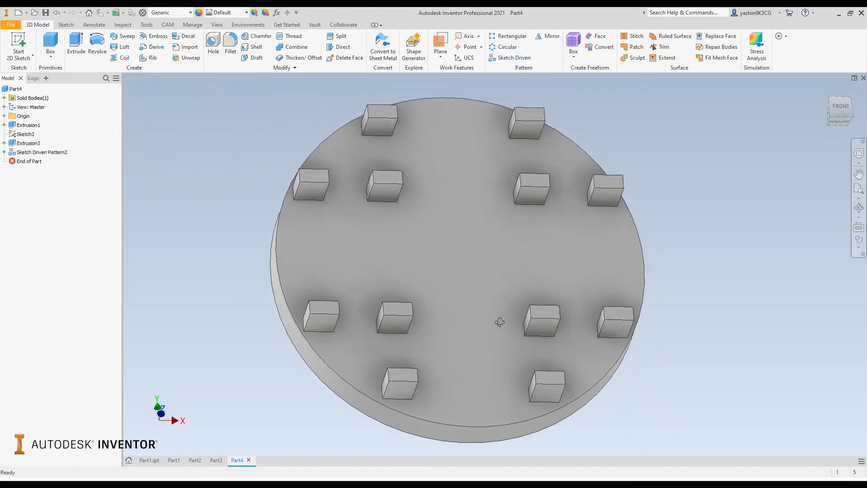
middle_drag(475, 294, 408, 291)
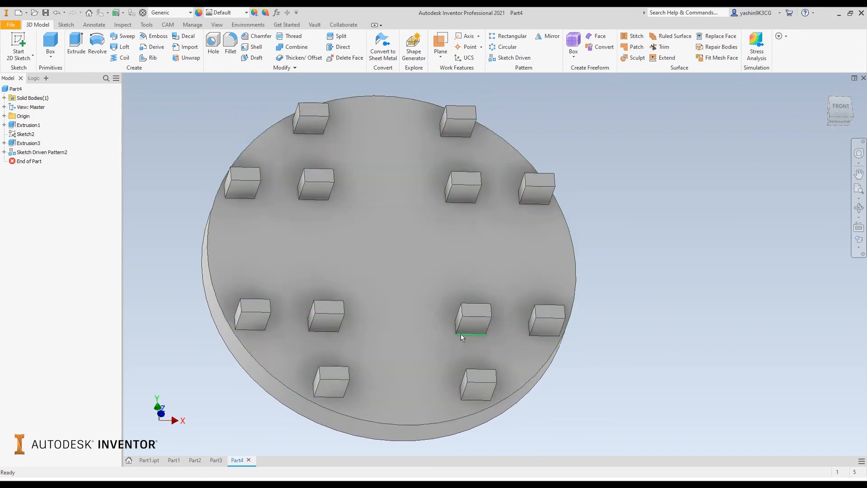
mouse_move(461, 334)
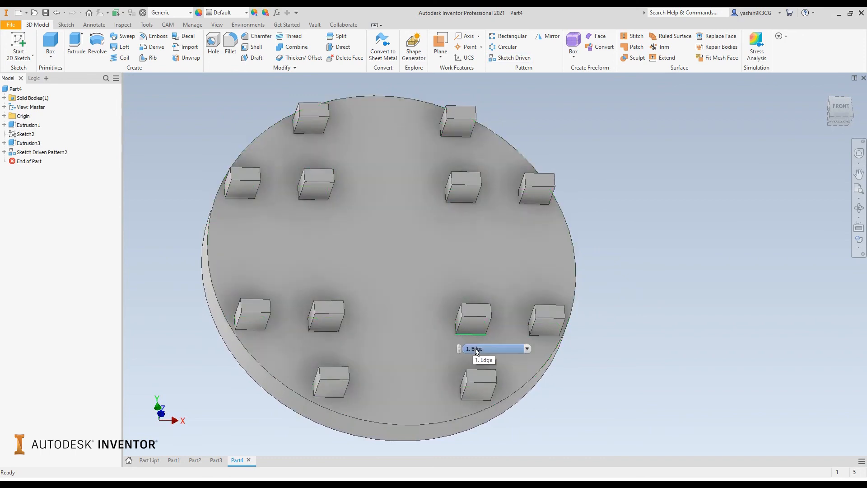
click(30, 154)
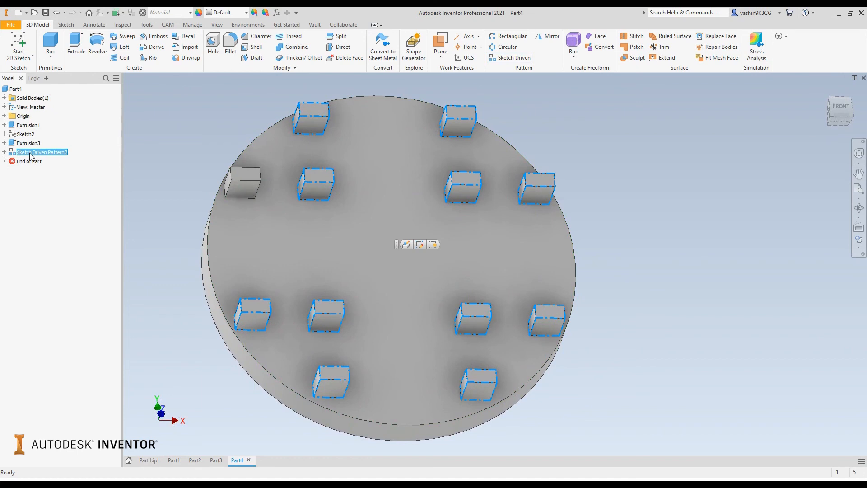
click(4, 153)
click(40, 181)
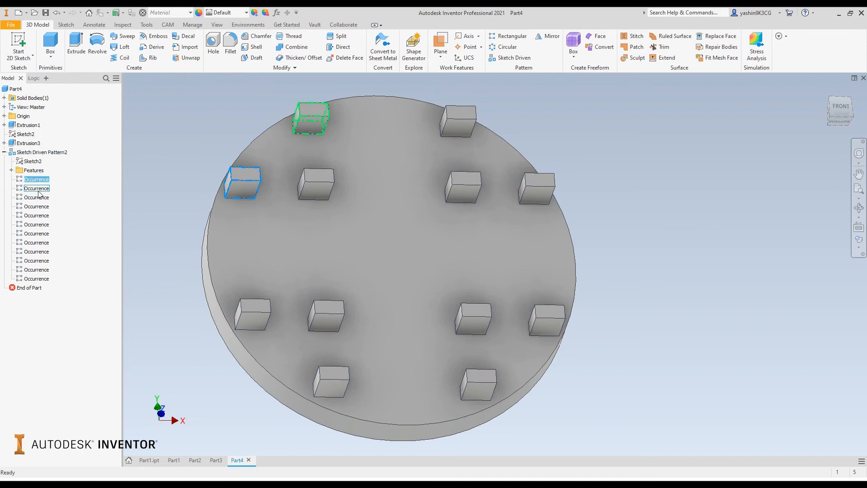
click(39, 189)
click(40, 198)
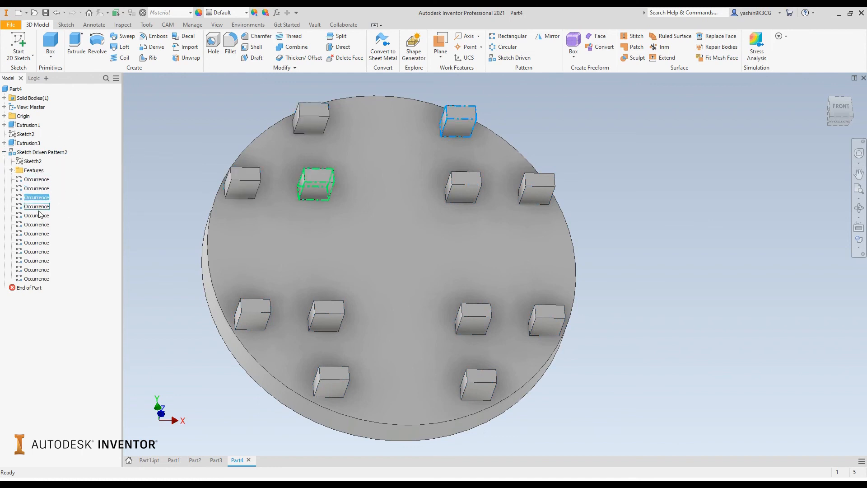
click(39, 225)
click(42, 252)
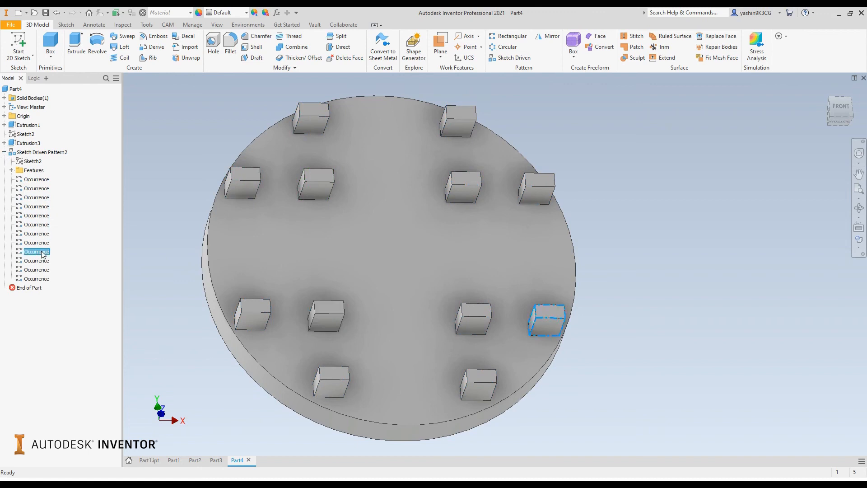
click(622, 254)
shift+middle_drag(658, 317, 688, 326)
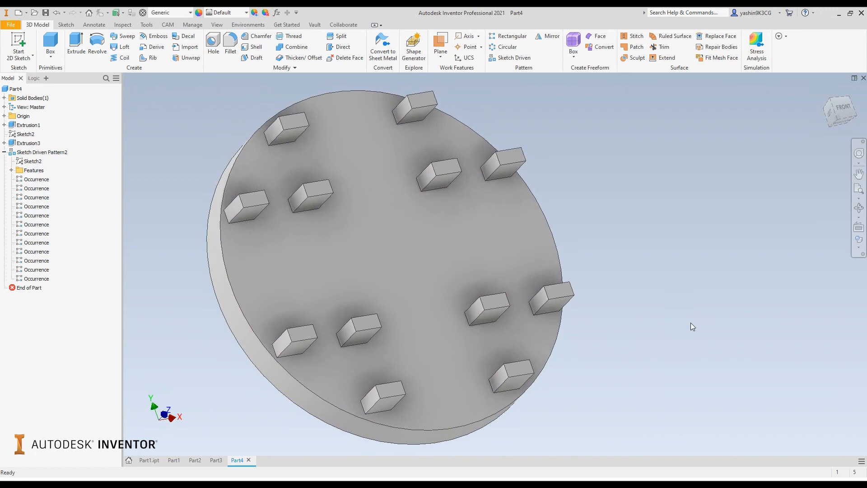
Step: Edit the pattern's layout sketch and set both the horizontal and the vertical 10 mm offsets from the disc's centre to 5 mm
double_click(13, 137)
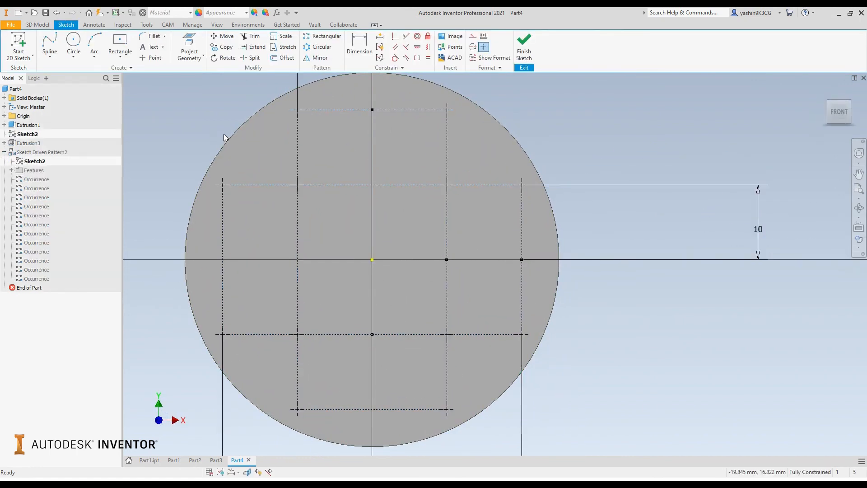
scroll(223, 134, up, 3)
middle_drag(216, 115, 205, 159)
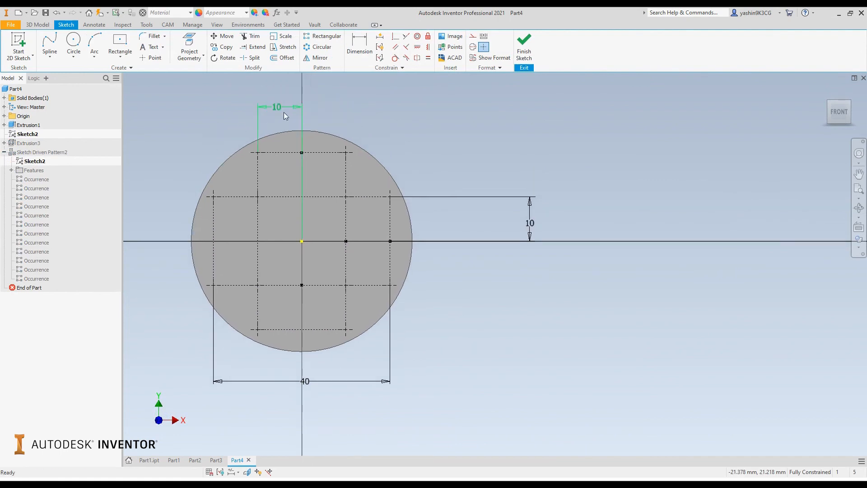
double_click(283, 107)
text(5)
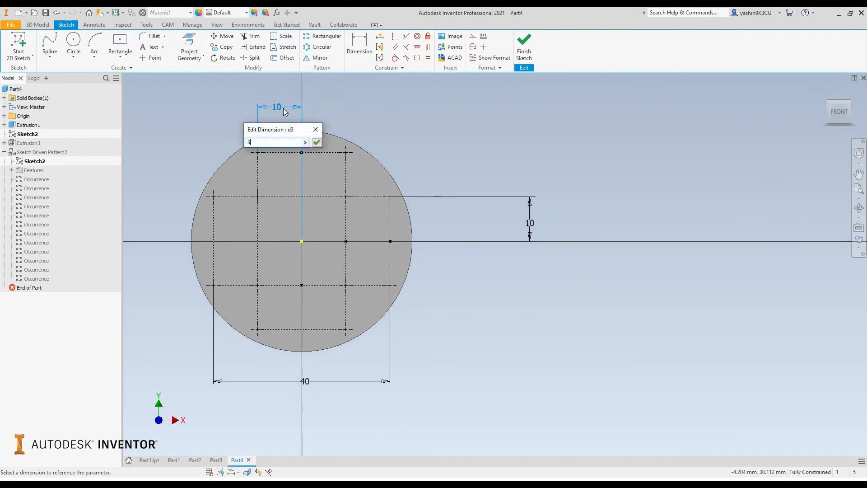
key(Return)
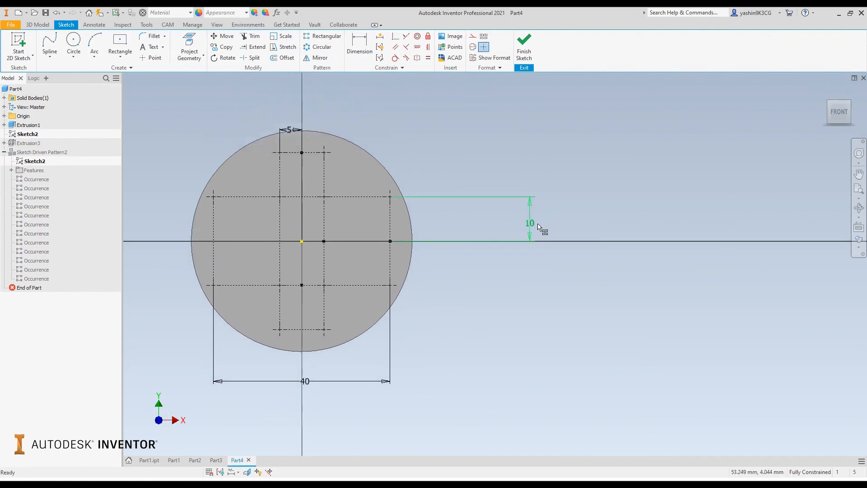
double_click(533, 223)
text(5)
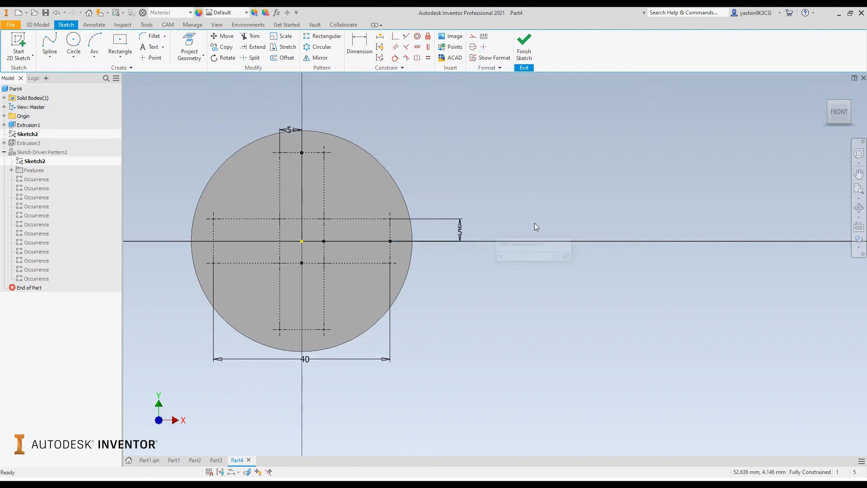
key(Return)
Step: Set the layout rectangle's 40 mm overall width to 30 mm and finish the sketch to update the boss pattern
double_click(305, 360)
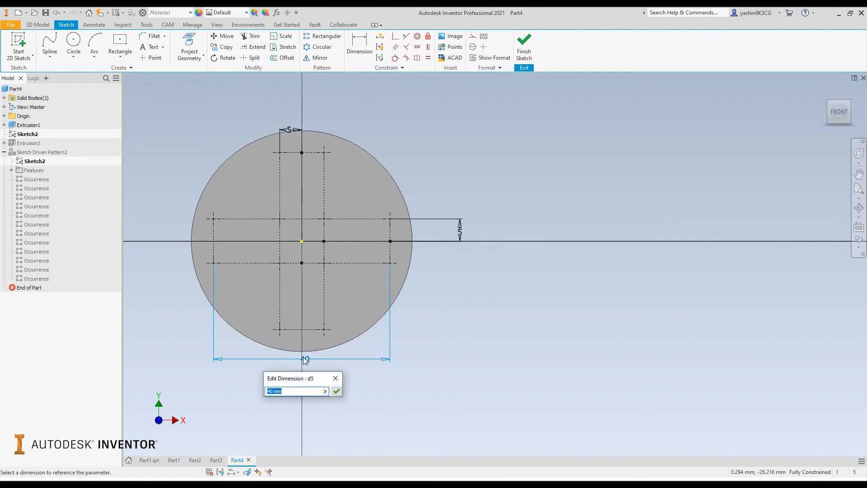
text(30)
key(Return)
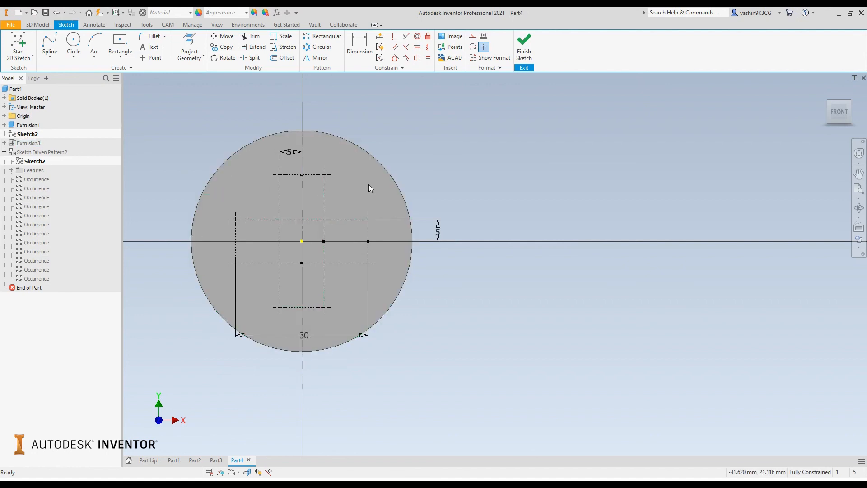
click(525, 47)
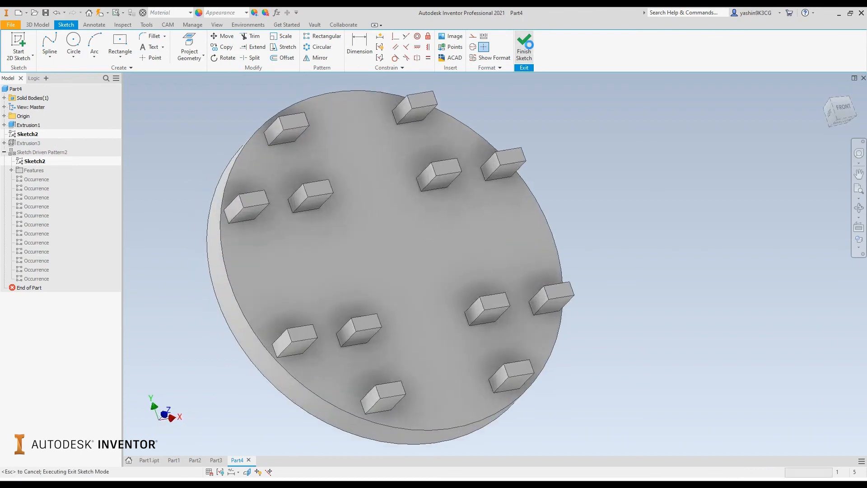
mouse_move(671, 225)
shift+middle_down()
mouse_move(627, 219)
mouse_move(619, 204)
mouse_move(629, 222)
mouse_move(654, 225)
shift+middle_up()
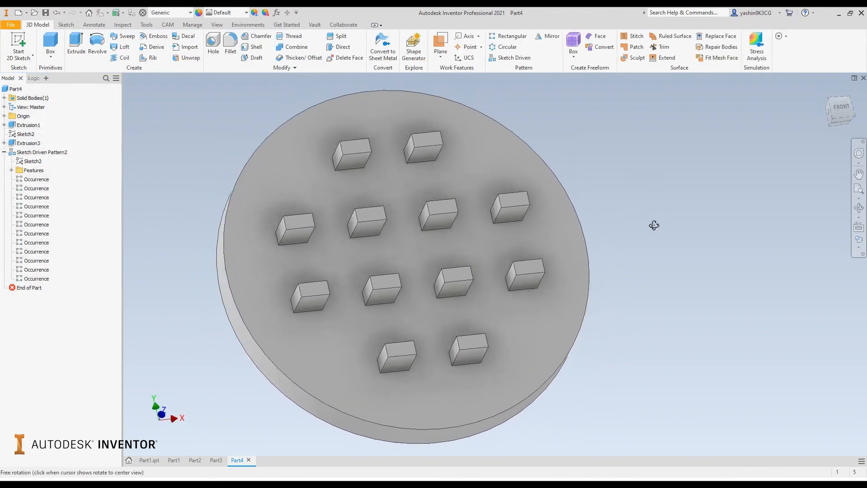